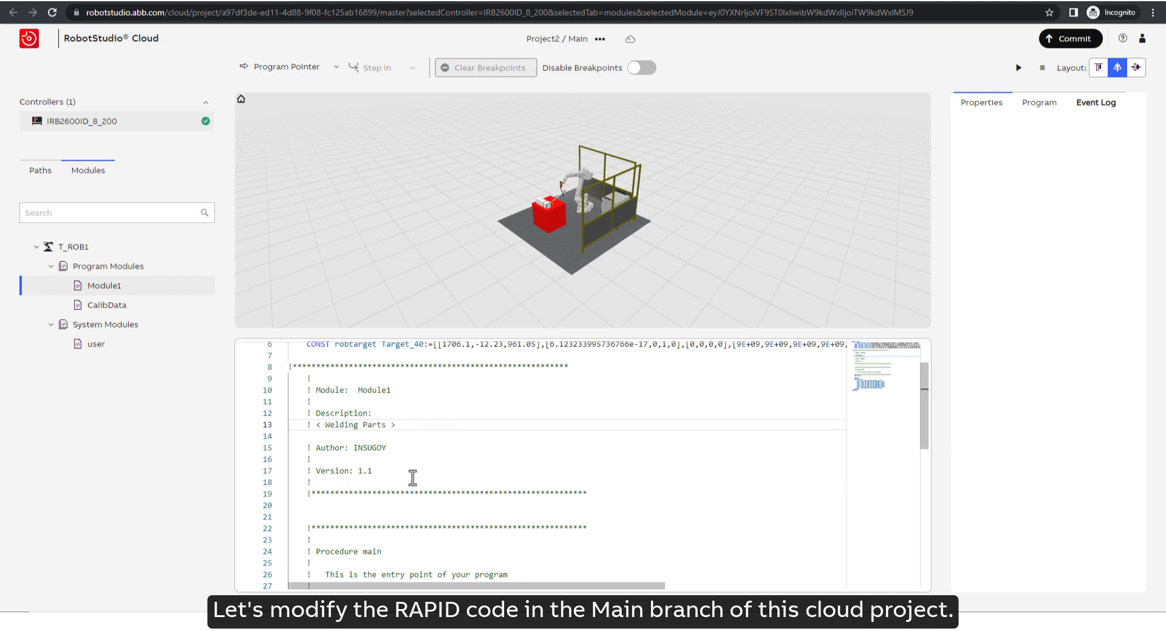
# - Add GO HOME, WELD PART 1, WELD PART 2 and Go HOME comment lines to PROC main
pyautogui.scroll(-2, 365, 486)
pyautogui.click(337, 498)
pyautogui.write('!')
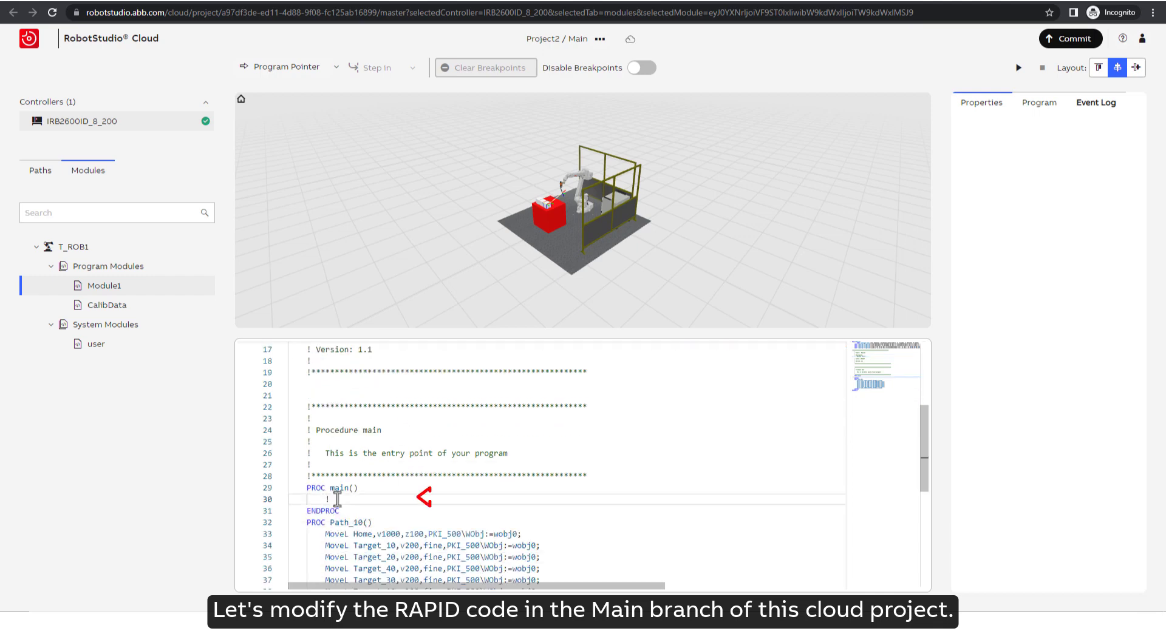
pyautogui.write(' GO HOME')
pyautogui.press('Return')
pyautogui.write('! WELD PAR')
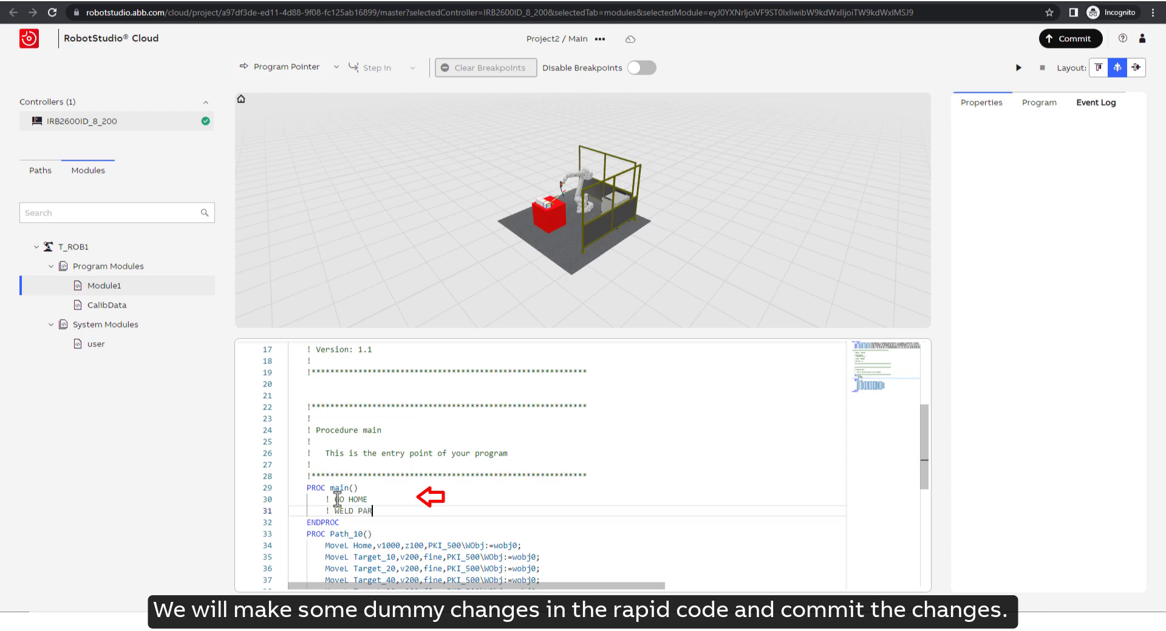
pyautogui.write('T 1')
pyautogui.press('Return')
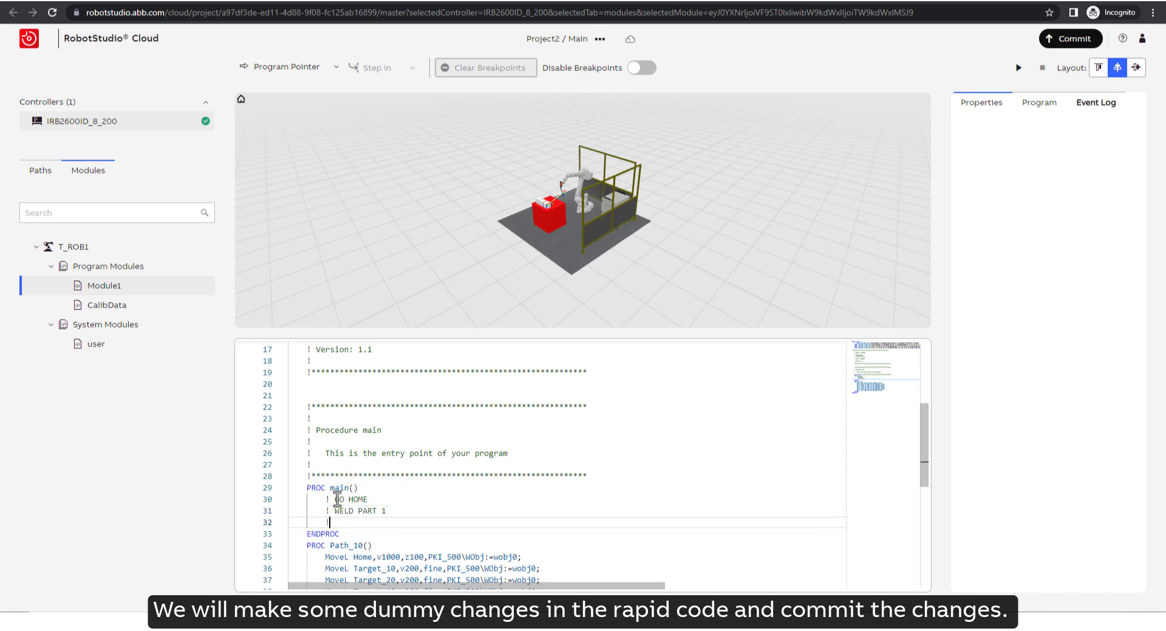
pyautogui.write('!WELD PART 2')
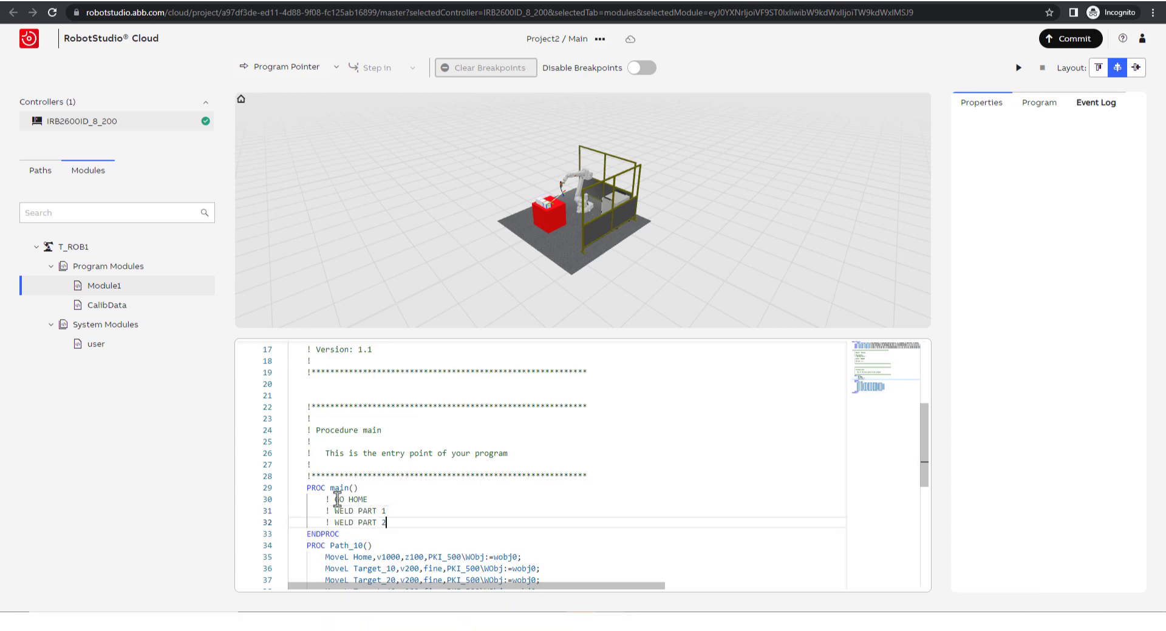
pyautogui.press('Return')
pyautogui.write('! Go HOME')
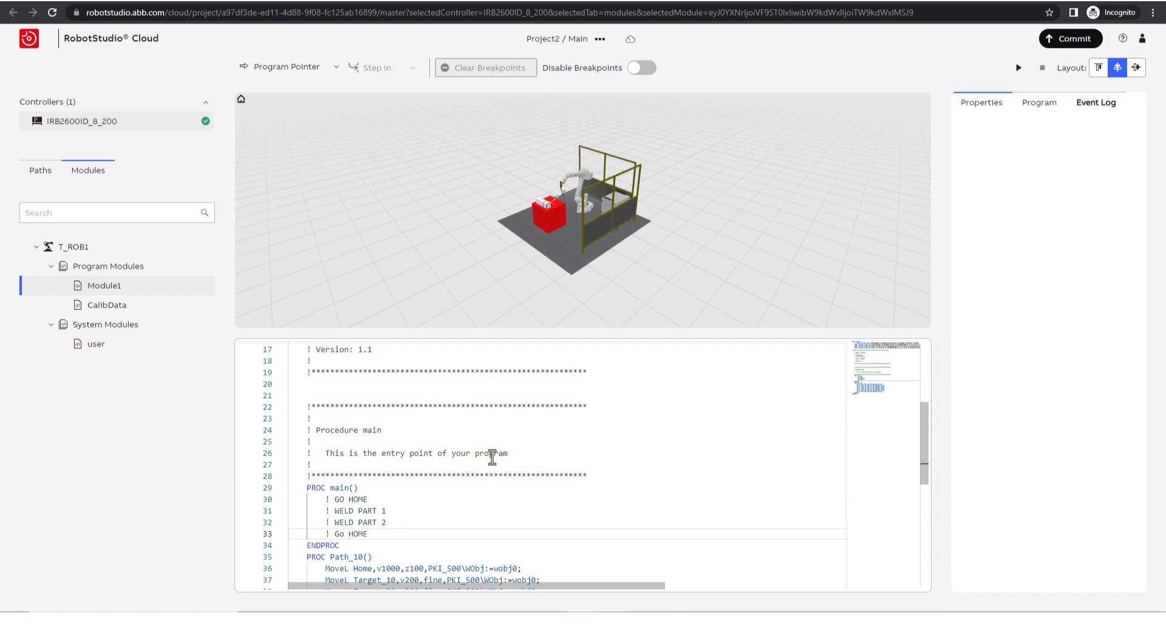
# - Commit the Main branch changes with the message 'Added RAPID'
pyautogui.click(1045, 39)
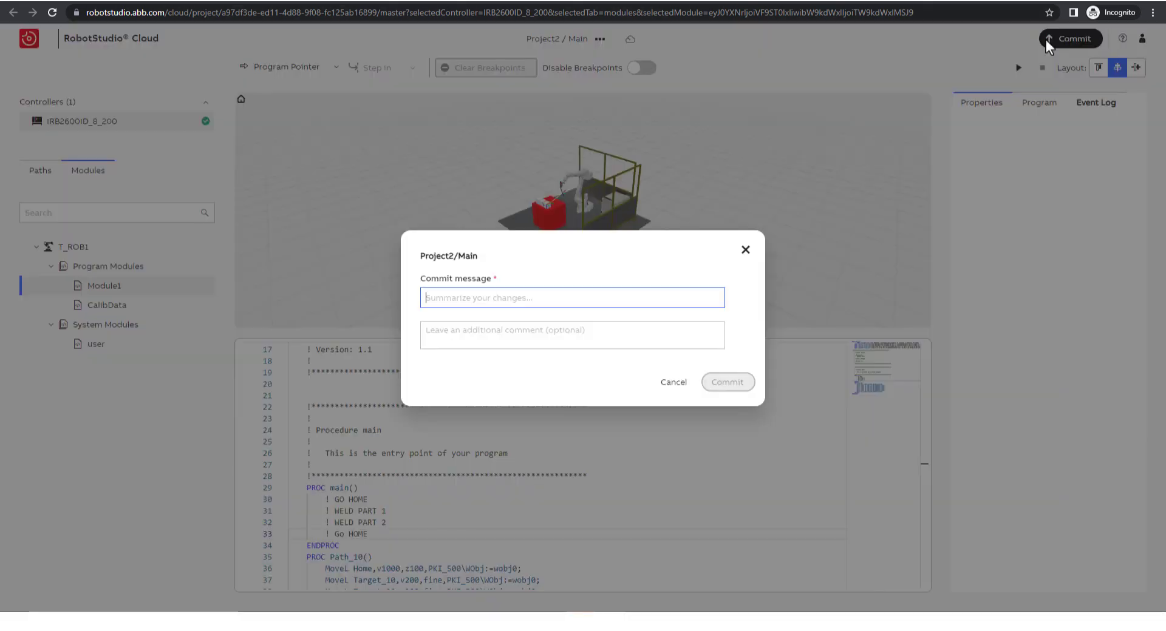
pyautogui.click(468, 298)
pyautogui.write('Added RAPID')
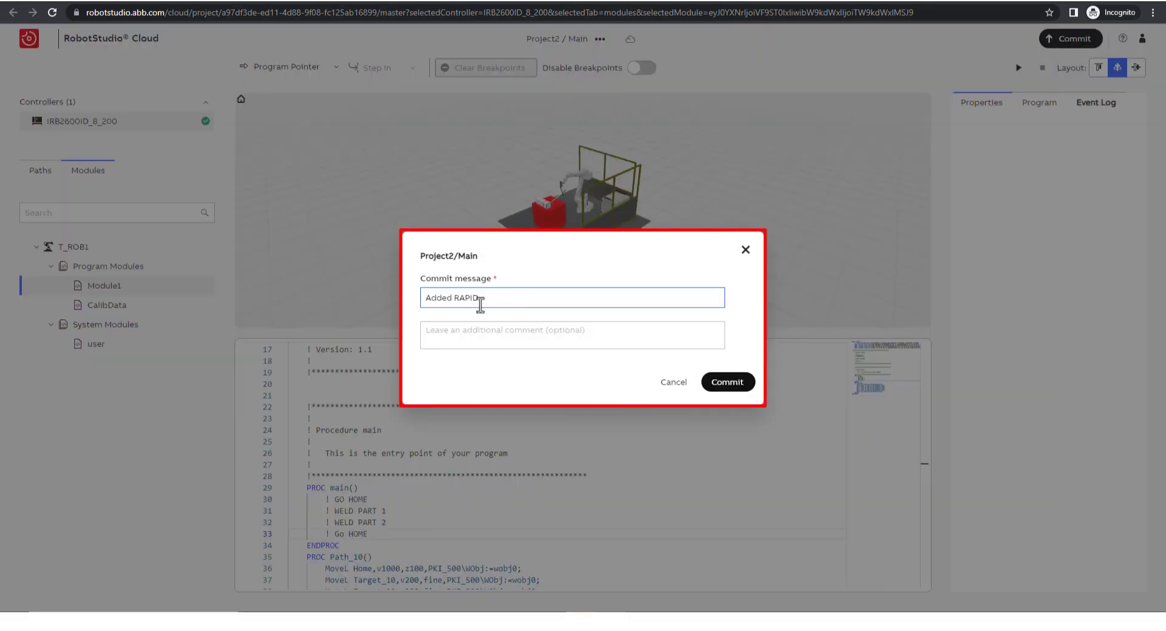
pyautogui.click(722, 381)
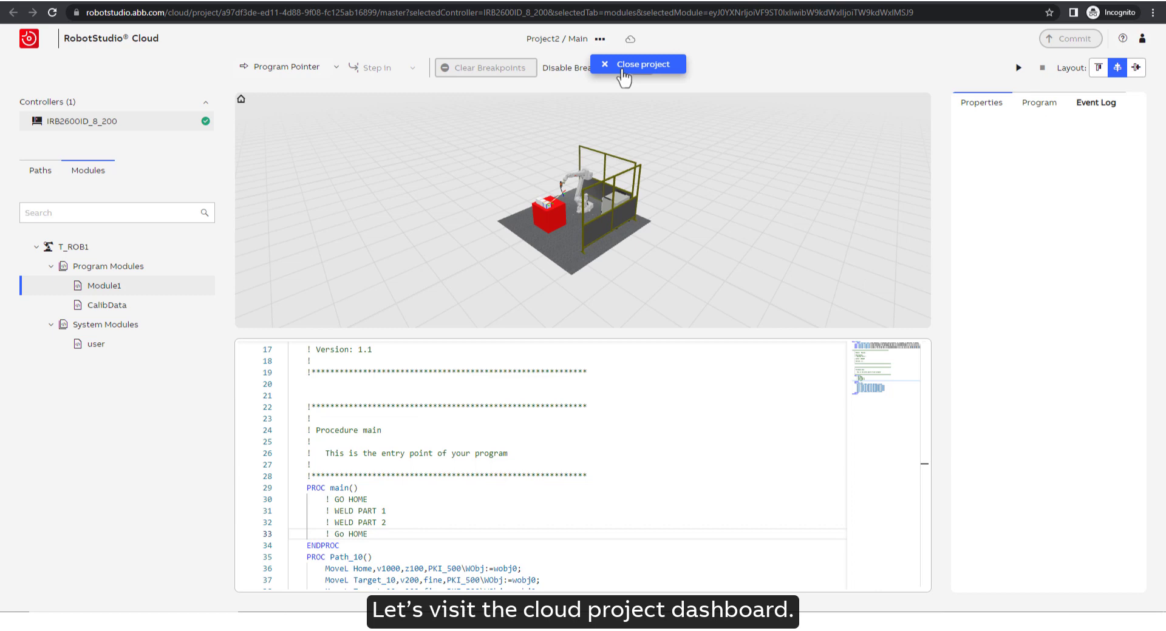
# - Open Project2's Weld Part 3 branch and set the module description to 'Weld Parts - 3'
pyautogui.click(626, 65)
pyautogui.click(146, 240)
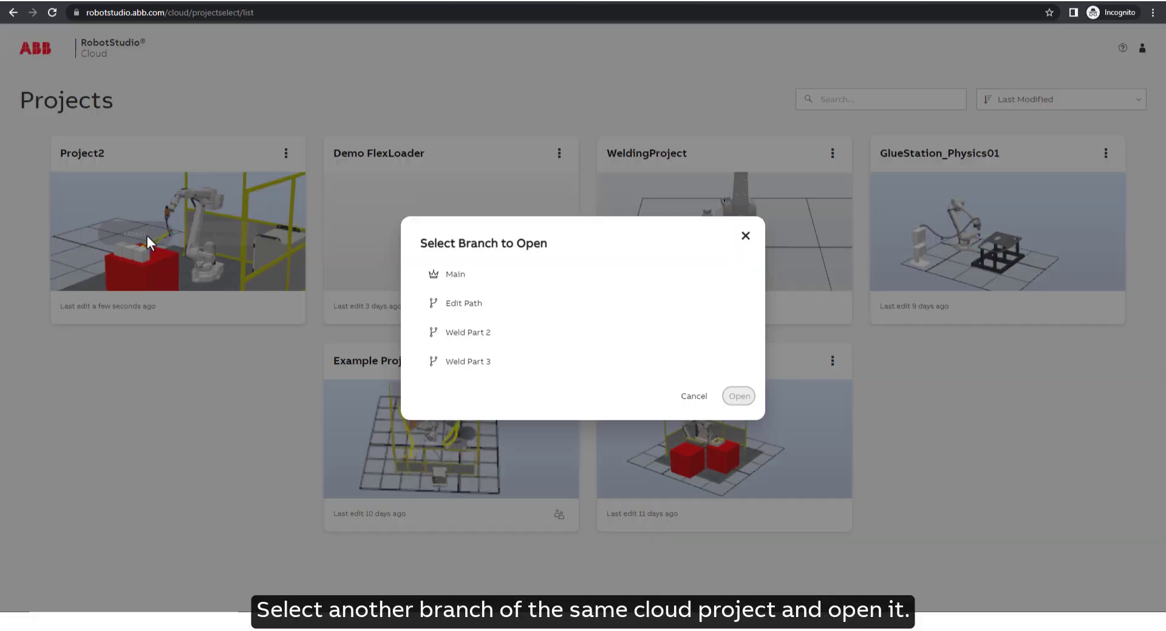
pyautogui.click(469, 361)
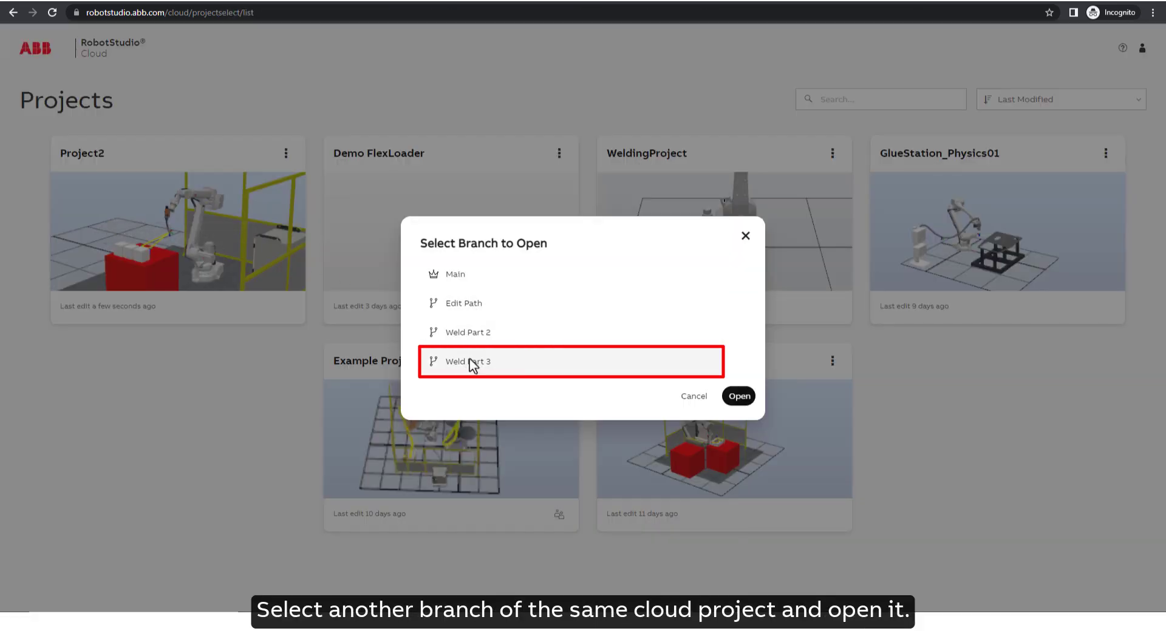
pyautogui.click(739, 397)
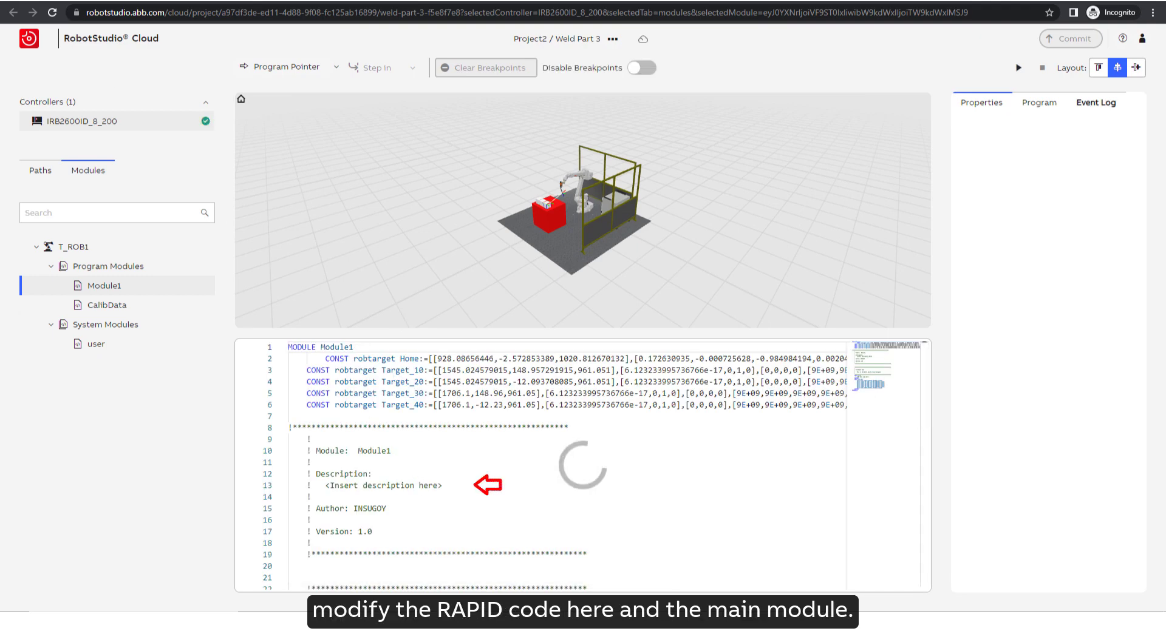
pyautogui.moveTo(443, 485); pyautogui.dragTo(328, 485)
pyautogui.write('Weld Parts')
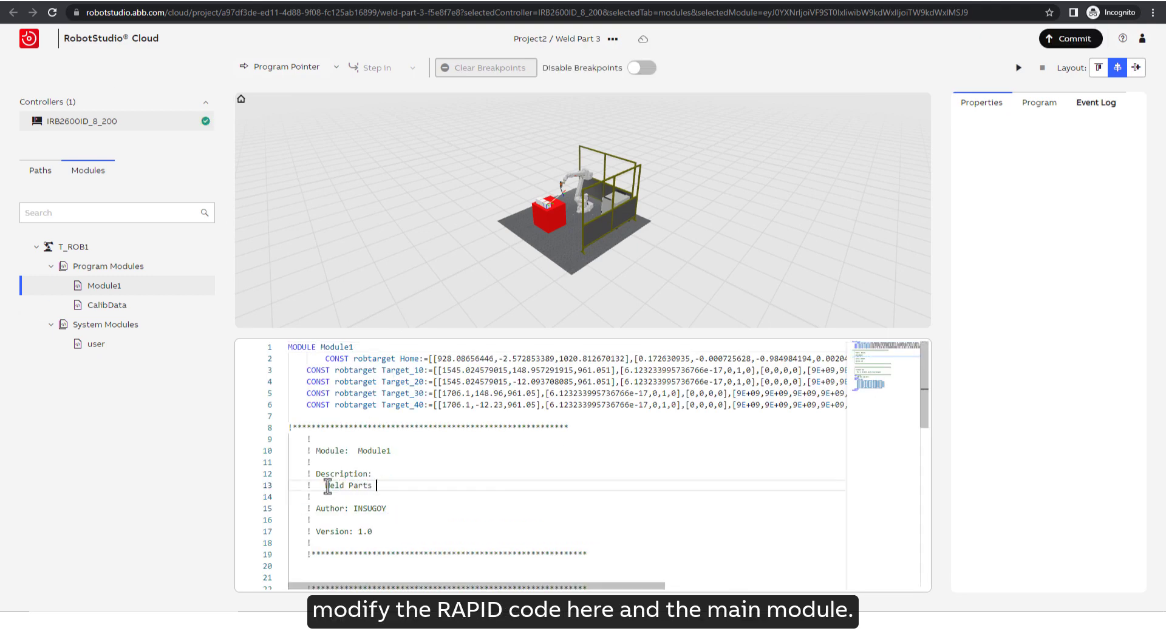
pyautogui.write(' - 3')
# - In PROC main, add GO HOME, WELD PART 1, PAUSE and GO HOME comment lines
pyautogui.scroll(-3, 328, 483)
pyautogui.click(376, 439)
pyautogui.scroll(-5, 375, 439)
pyautogui.moveTo(415, 439); pyautogui.dragTo(328, 438)
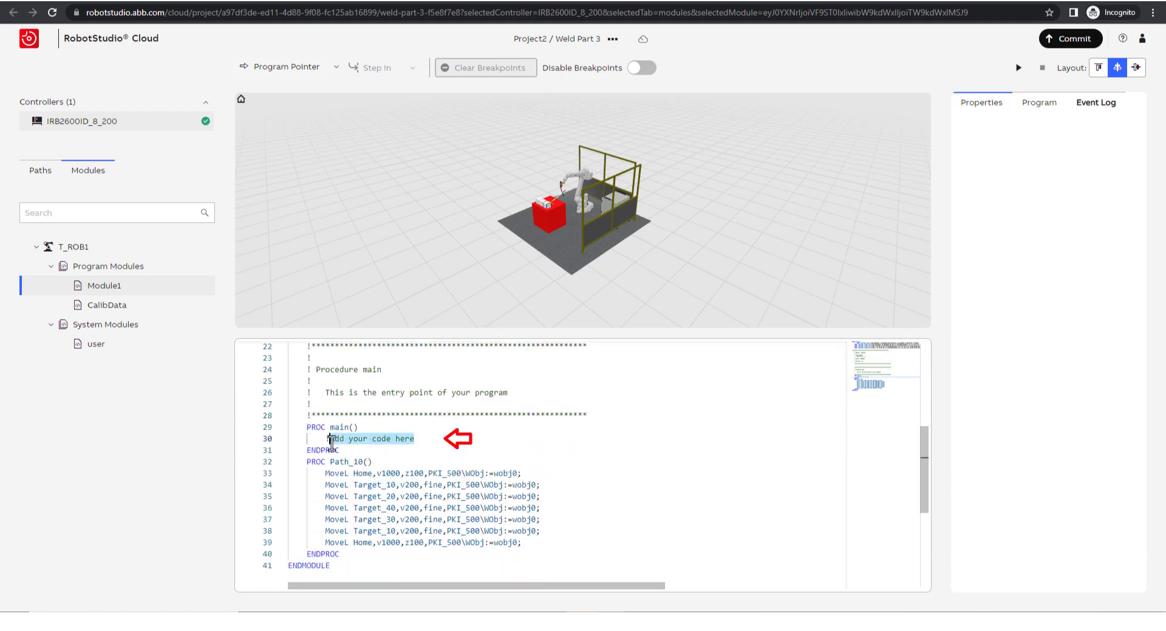
pyautogui.write('!GO HOME')
pyautogui.press('Return')
pyautogui.write('!WELD PART 1')
pyautogui.press('Return')
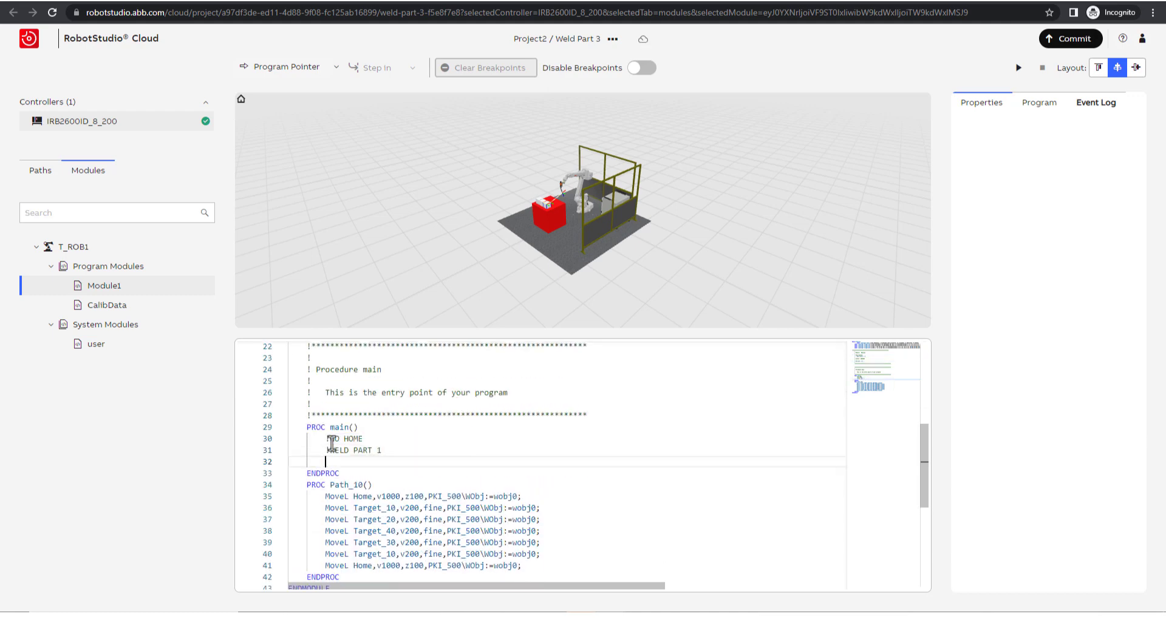
pyautogui.write('USE')
pyautogui.press('Return')
pyautogui.write('HOME')
pyautogui.press('Return')
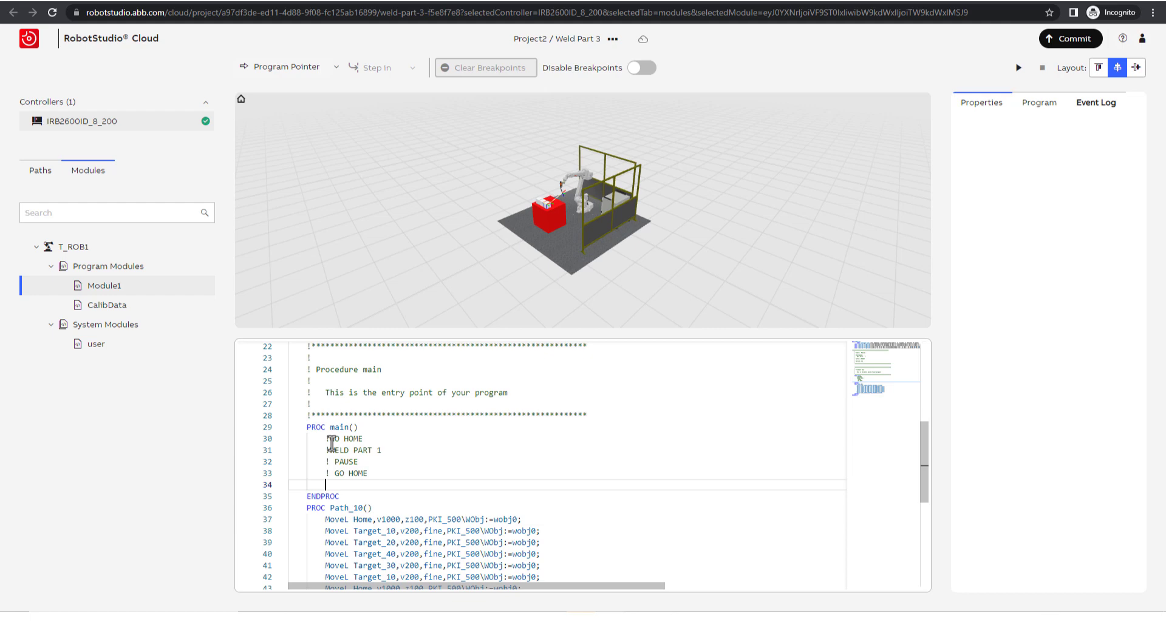
# - Continue main with WELD PART 2, a second PAUSE, GO HOME and WELD PART 3 comments
pyautogui.write('! WELD PART2')
pyautogui.press('Return')
pyautogui.write('! PAUSE')
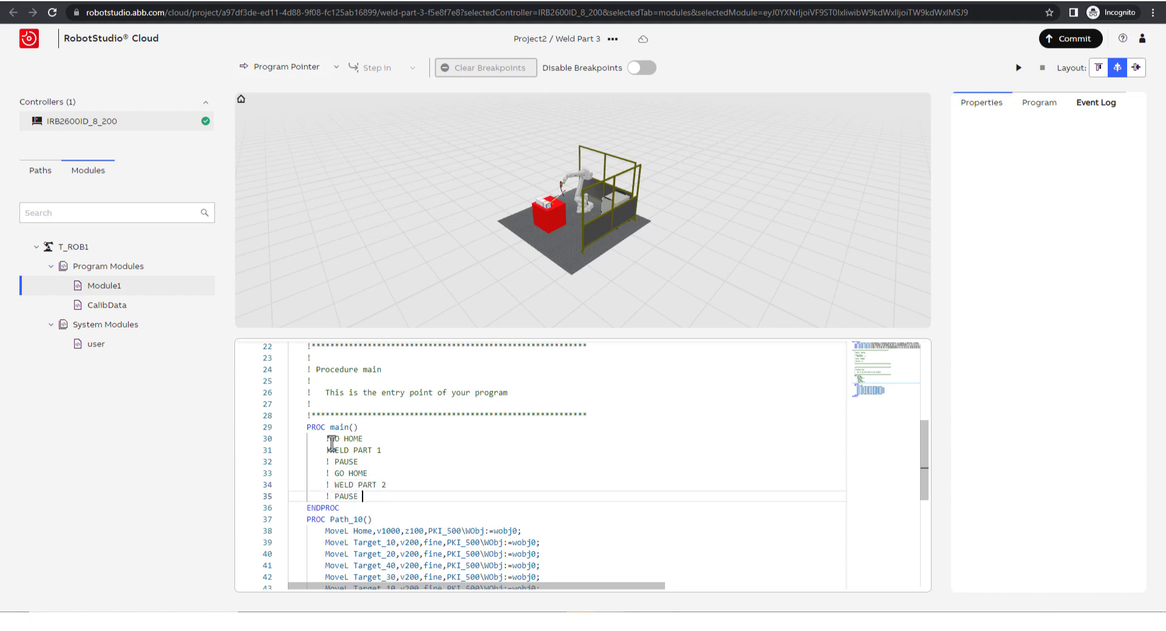
pyautogui.press('Return')
pyautogui.write('!')
pyautogui.press('Return')
pyautogui.write('! L')
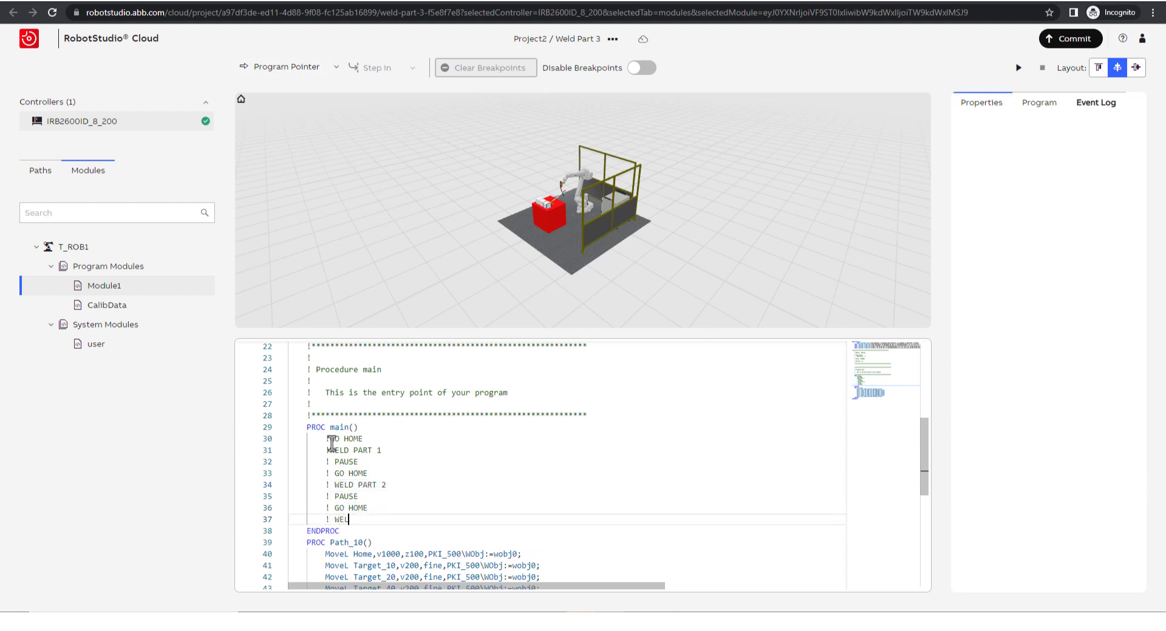
pyautogui.write(' 3')
pyautogui.press('Return')
pyautogui.write('! GO HOME')
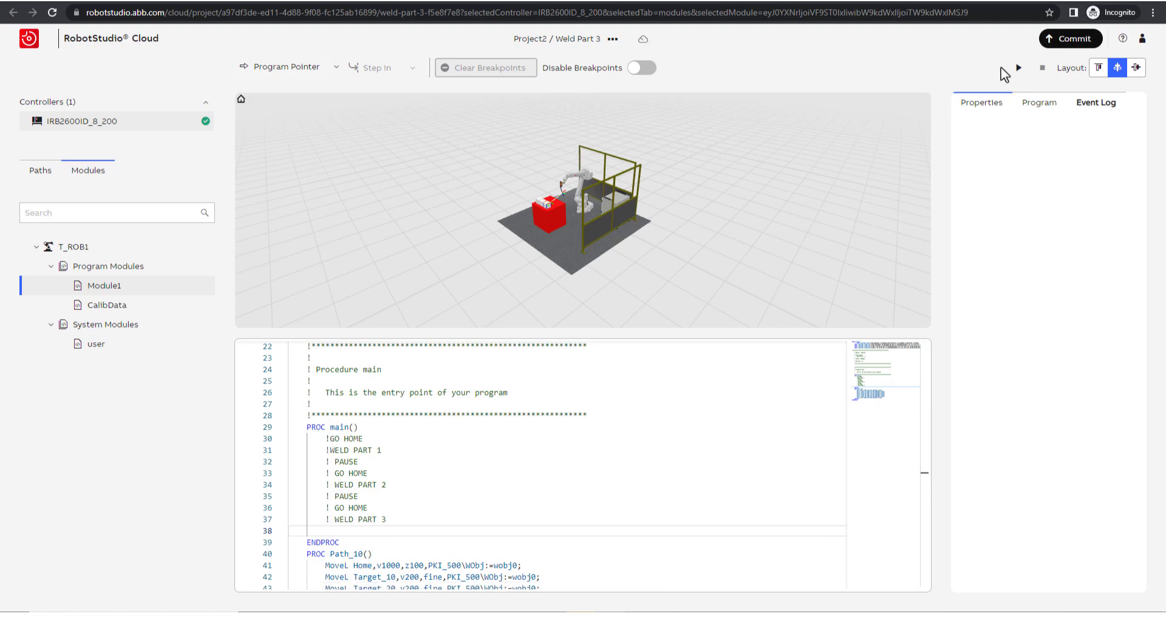
# - Commit the Weld Part 3 changes with the message 'Edited RAPID'
pyautogui.click(1052, 44)
pyautogui.write('Edited RA')
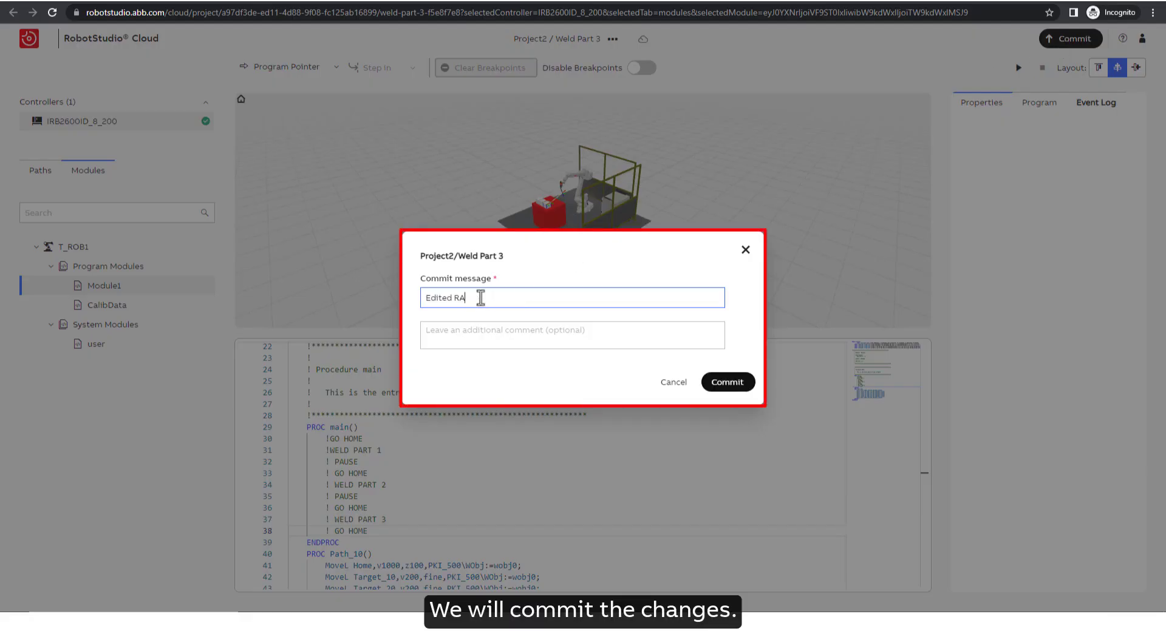
pyautogui.write('ID')
pyautogui.click(722, 385)
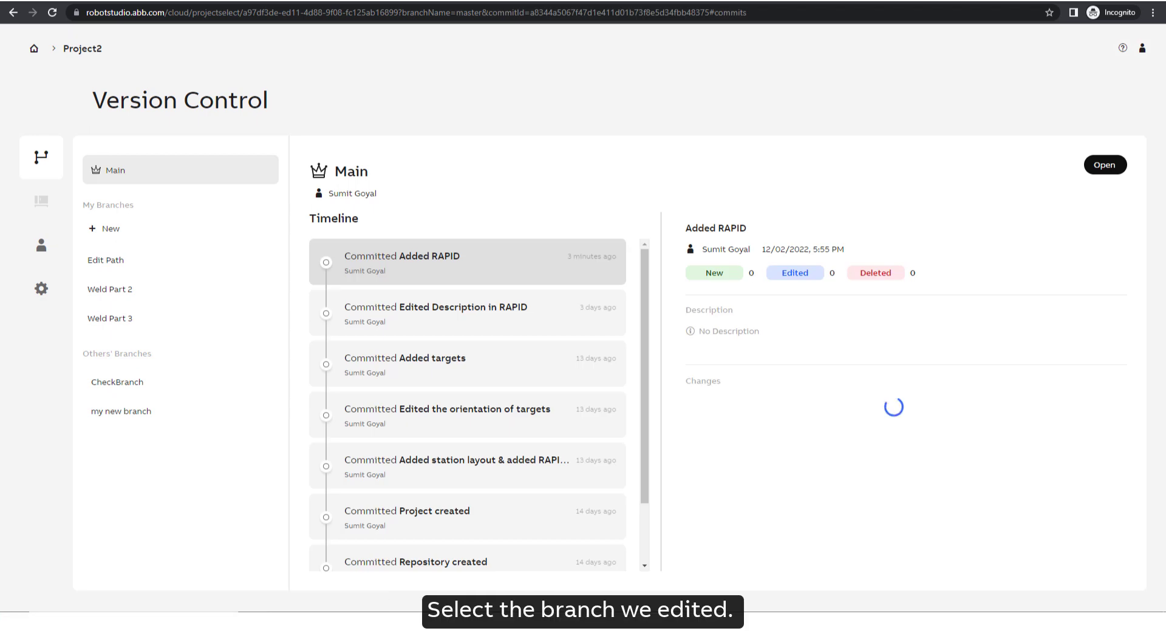
# - Start updating Weld Part 3 from Main and open Resolve Conflicts for its two Module1 conflicts
pyautogui.click(112, 317)
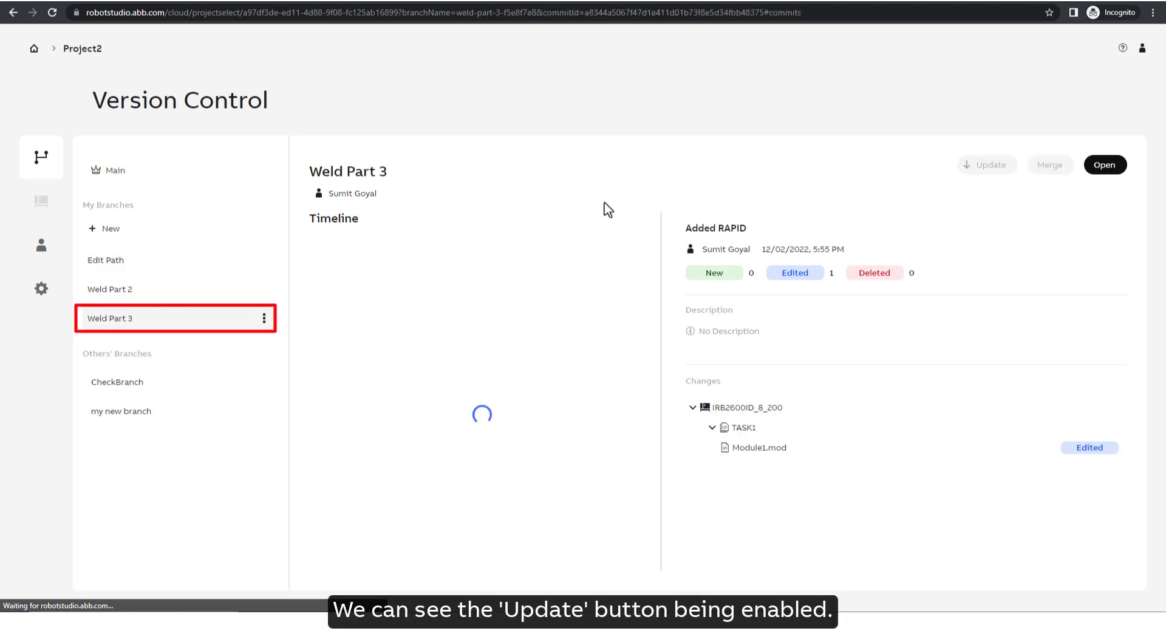
pyautogui.click(988, 172)
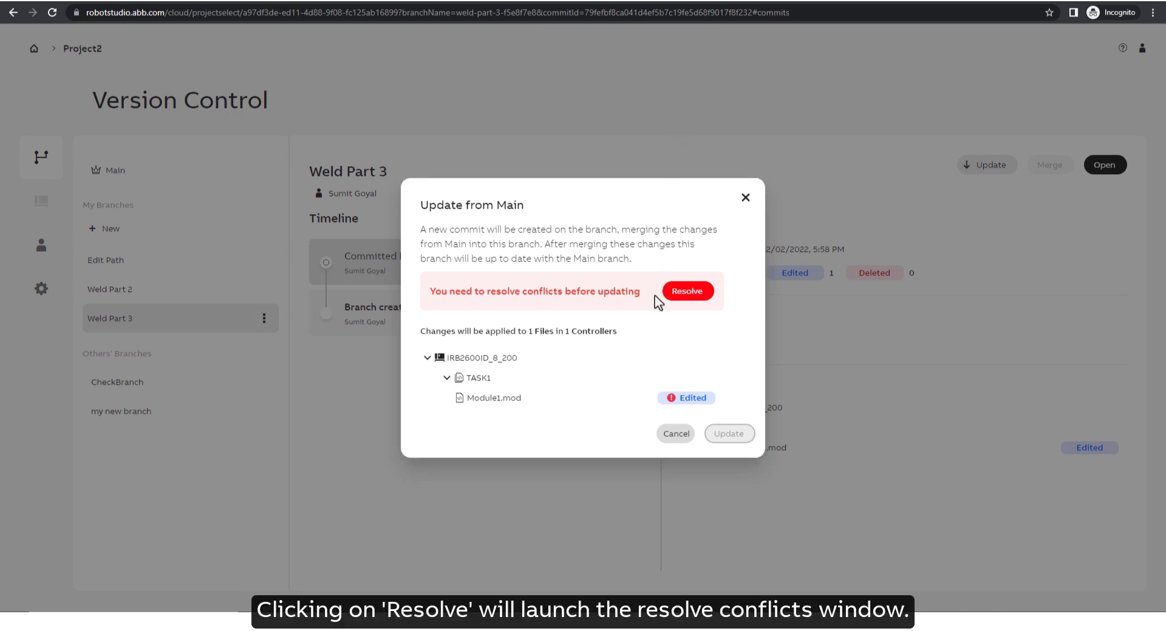
pyautogui.click(686, 297)
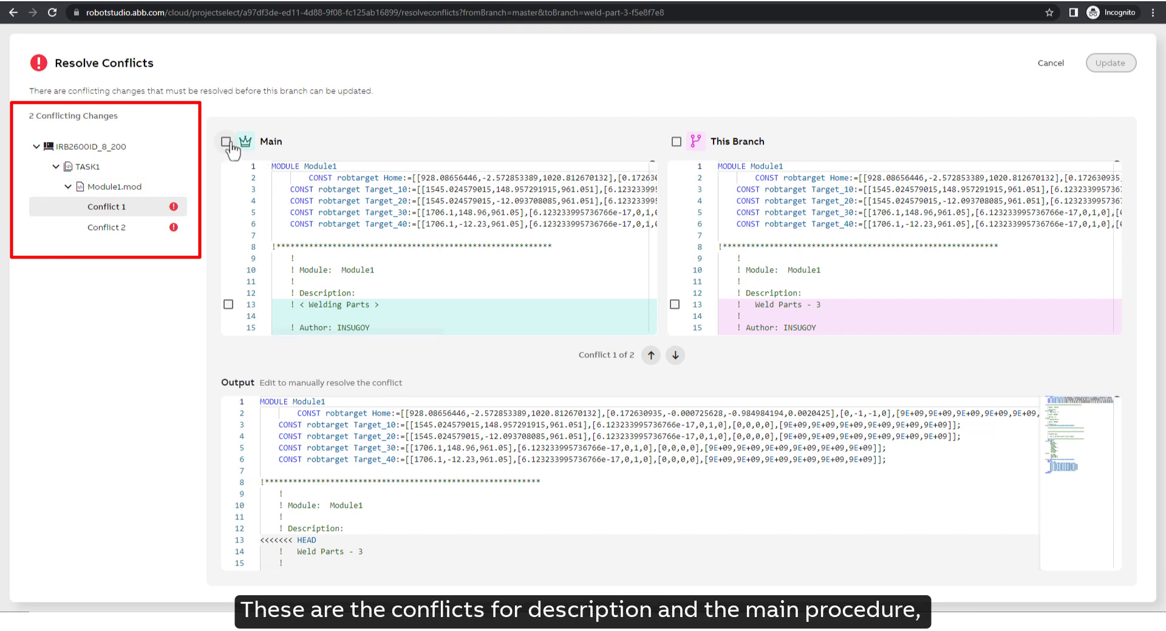
# - Scroll through the two Module1.mod conflicts to review Main's and the branch's versions
pyautogui.scroll(-3, 274, 232)
pyautogui.scroll(-1, 274, 232)
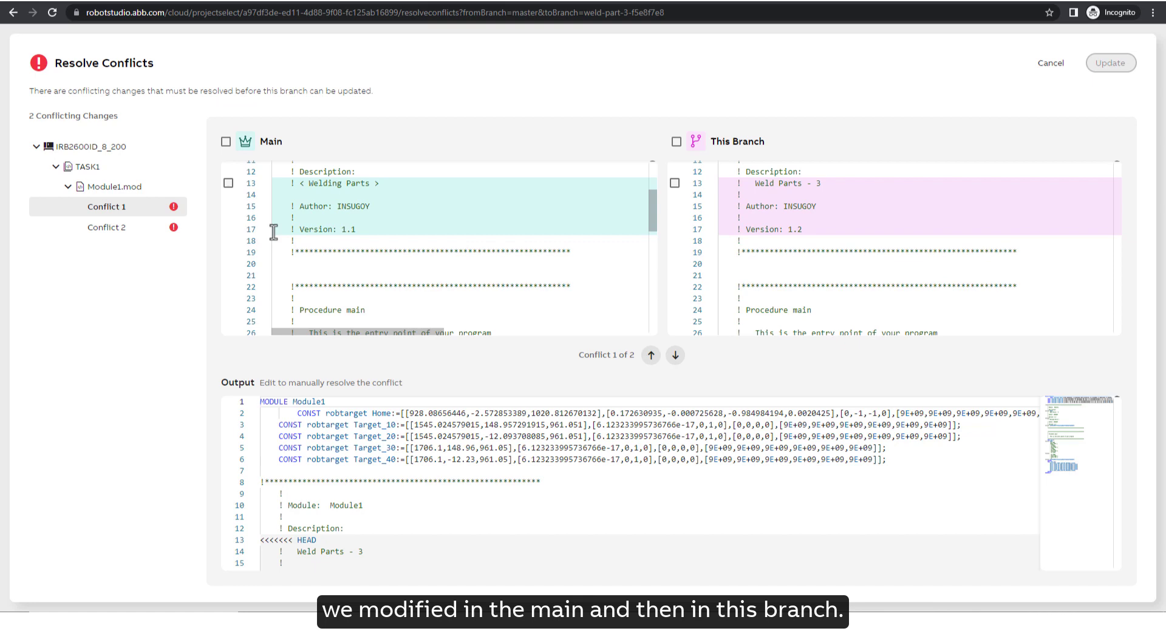
pyautogui.scroll(-1, 274, 232)
pyautogui.scroll(-3, 274, 232)
pyautogui.scroll(-2, 273, 232)
pyautogui.scroll(-1, 274, 232)
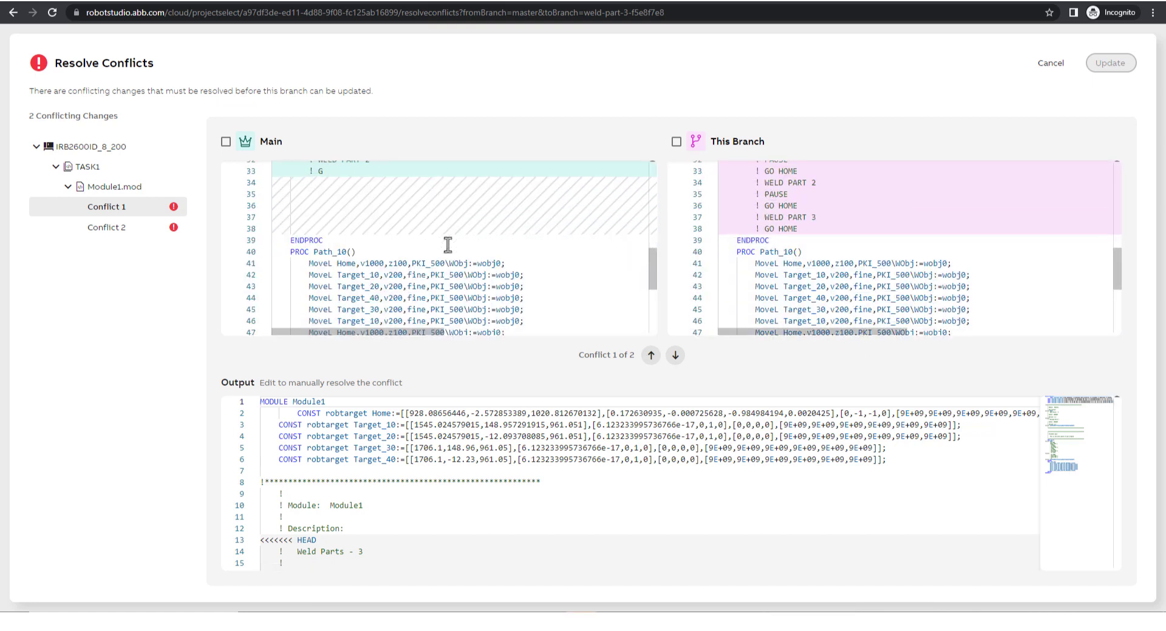
pyautogui.scroll(-1, 448, 246)
pyautogui.scroll(-2, 448, 246)
pyautogui.scroll(3, 448, 246)
pyautogui.scroll(7, 447, 246)
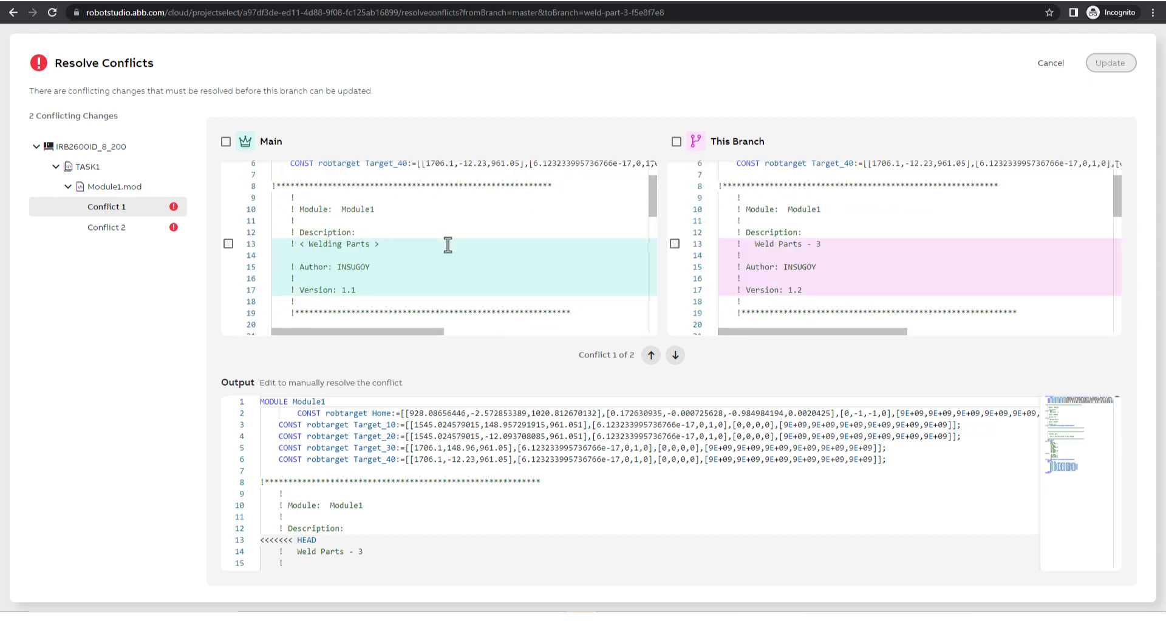
pyautogui.scroll(2, 448, 246)
# - Try Main's, then This Branch's version for all conflicts, finally leaving neither selected
pyautogui.click(225, 142)
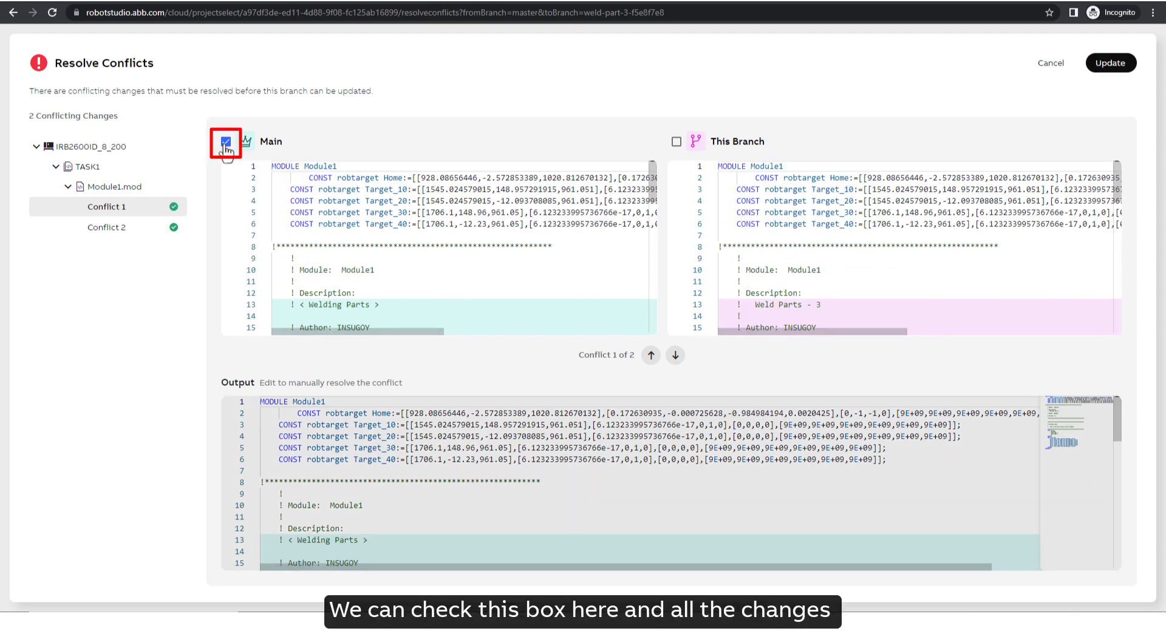
pyautogui.scroll(-3, 363, 465)
pyautogui.scroll(-3, 363, 465)
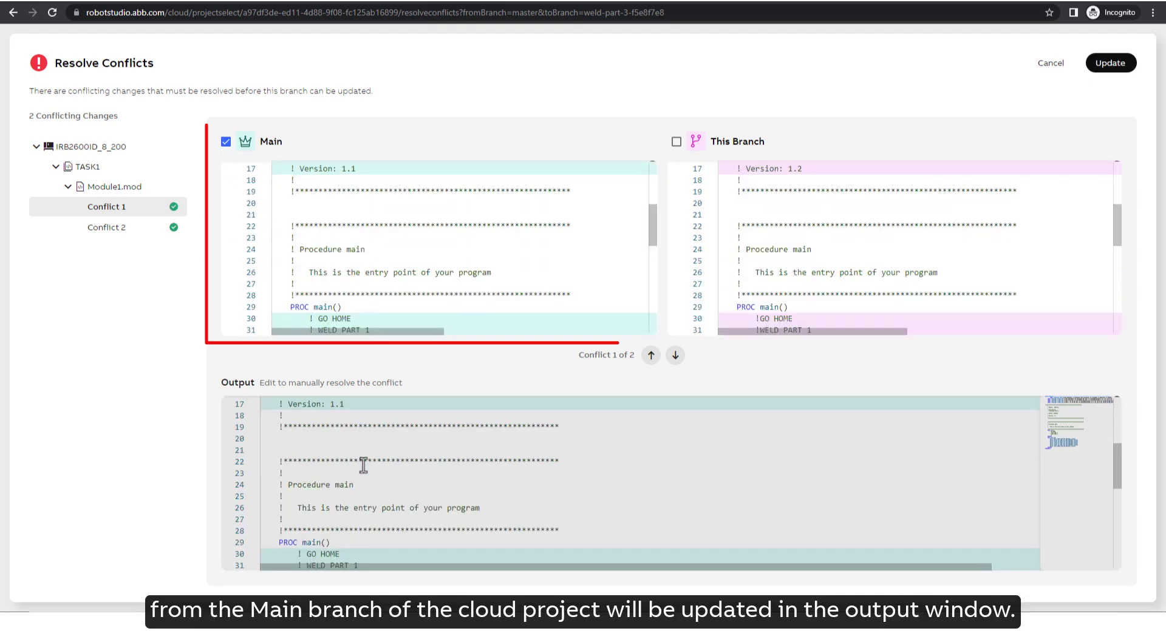
pyautogui.scroll(-2, 363, 465)
pyautogui.scroll(-2, 363, 465)
pyautogui.scroll(-2, 363, 465)
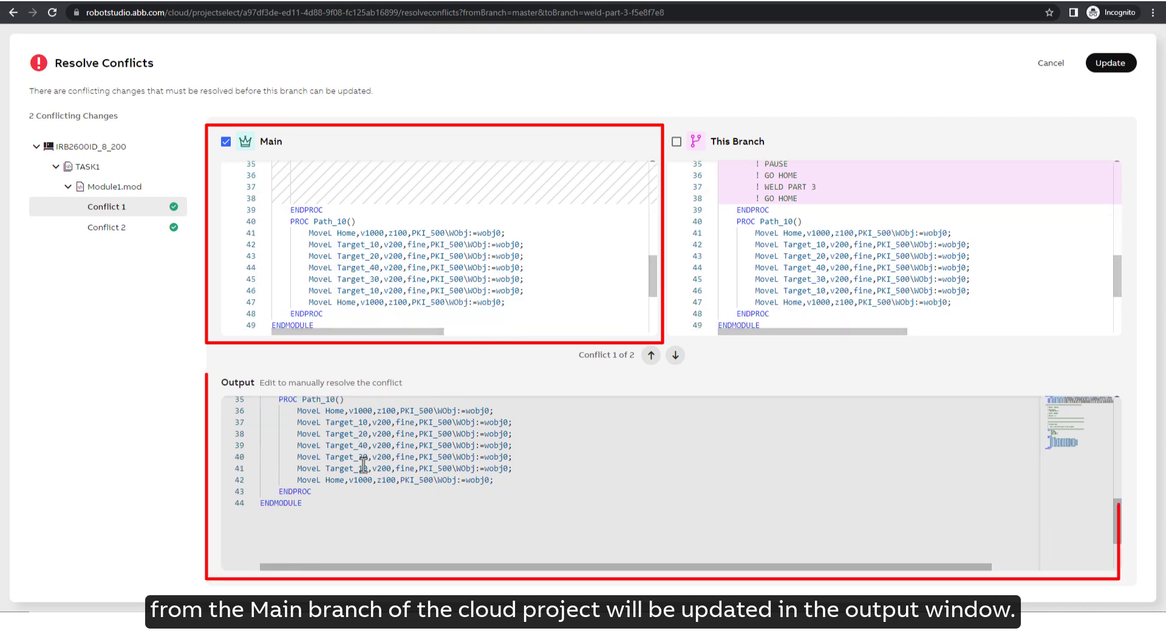
pyautogui.scroll(-3, 363, 465)
pyautogui.scroll(5, 363, 466)
pyautogui.scroll(3, 363, 465)
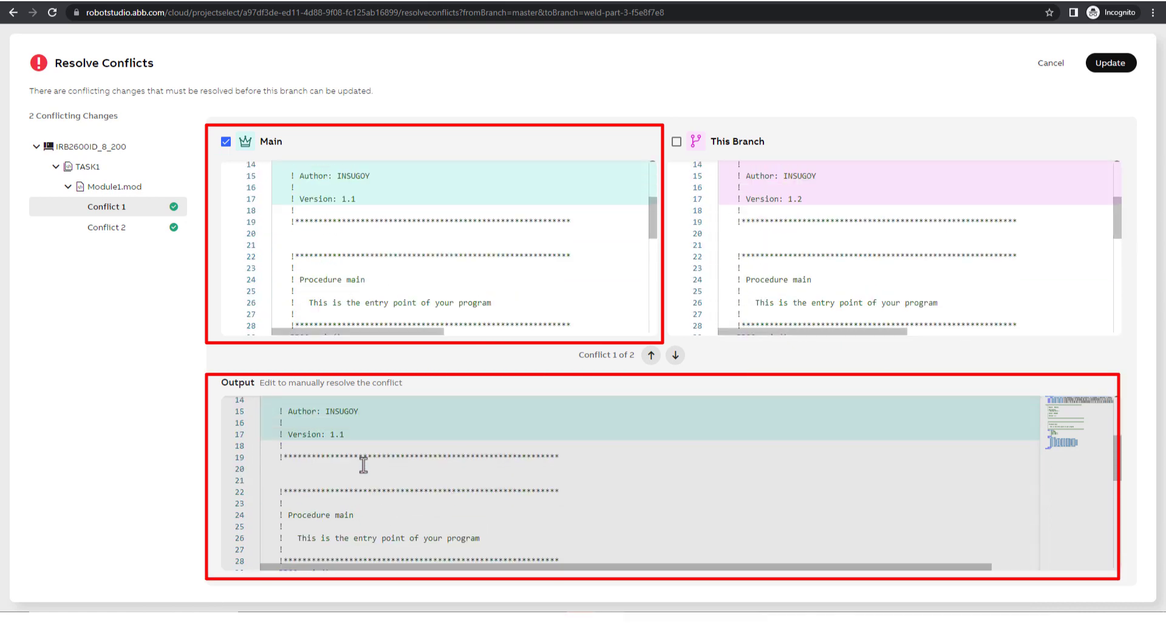
pyautogui.scroll(3, 363, 465)
pyautogui.scroll(1, 363, 465)
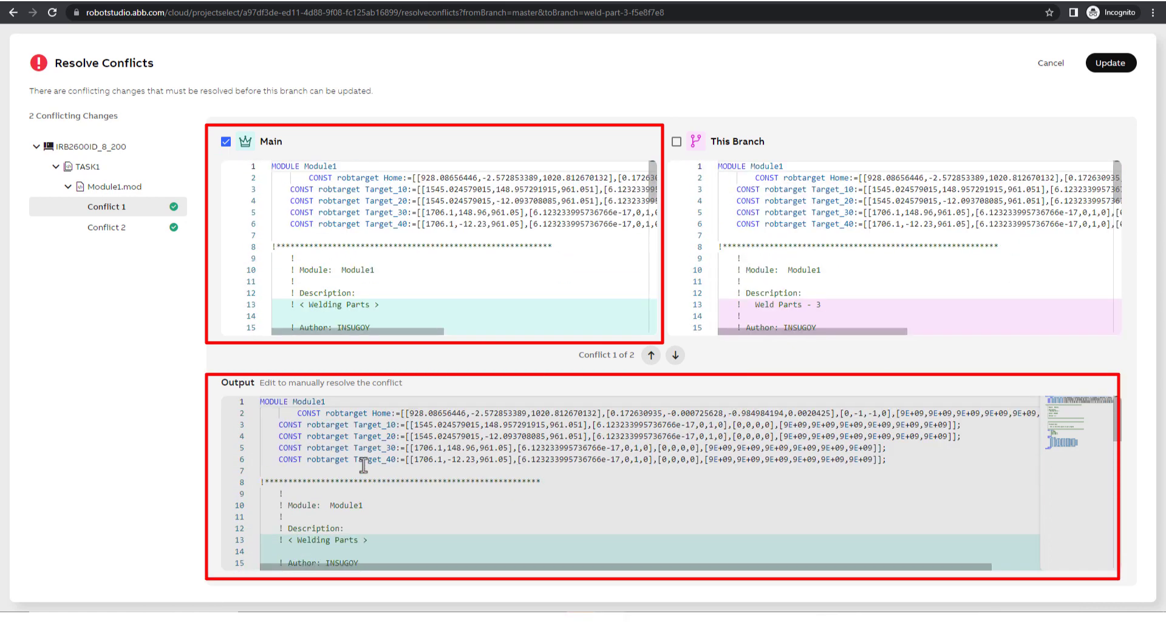
pyautogui.click(676, 142)
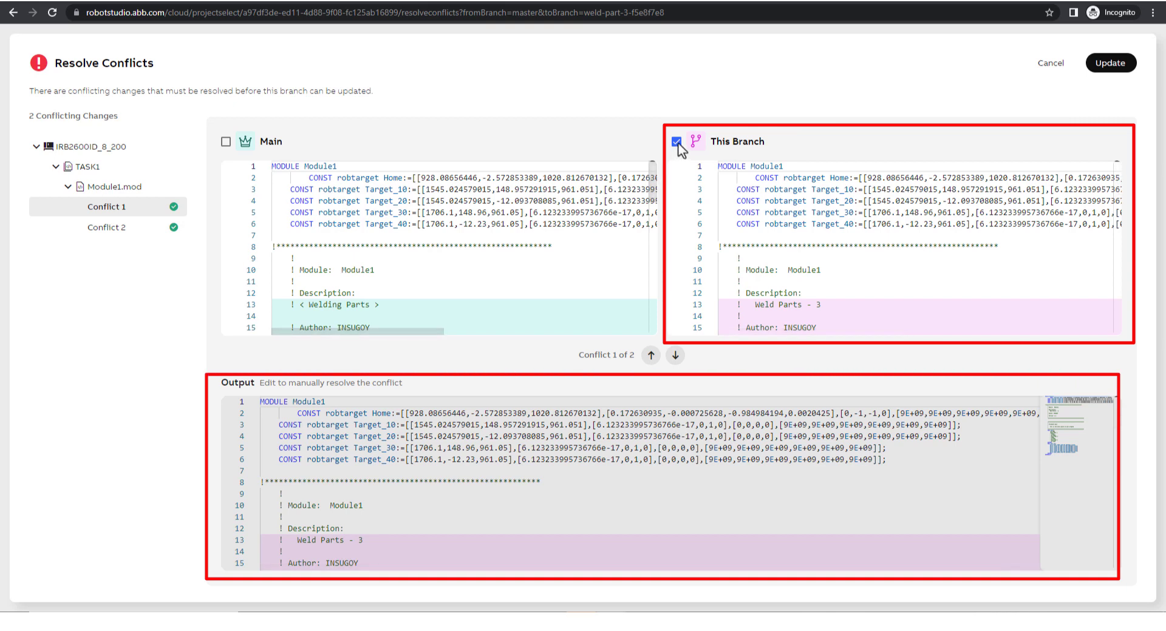
pyautogui.click(676, 142)
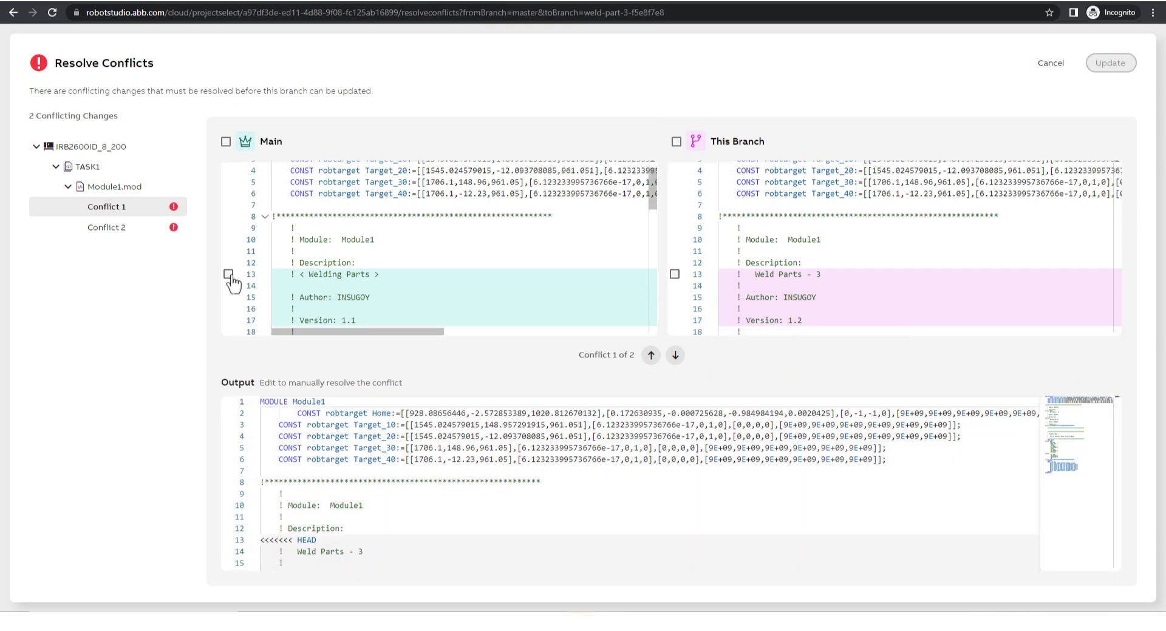
# - Resolve Conflict 1 with Main's description and Conflict 2 with this branch's main procedure
pyautogui.click(228, 259)
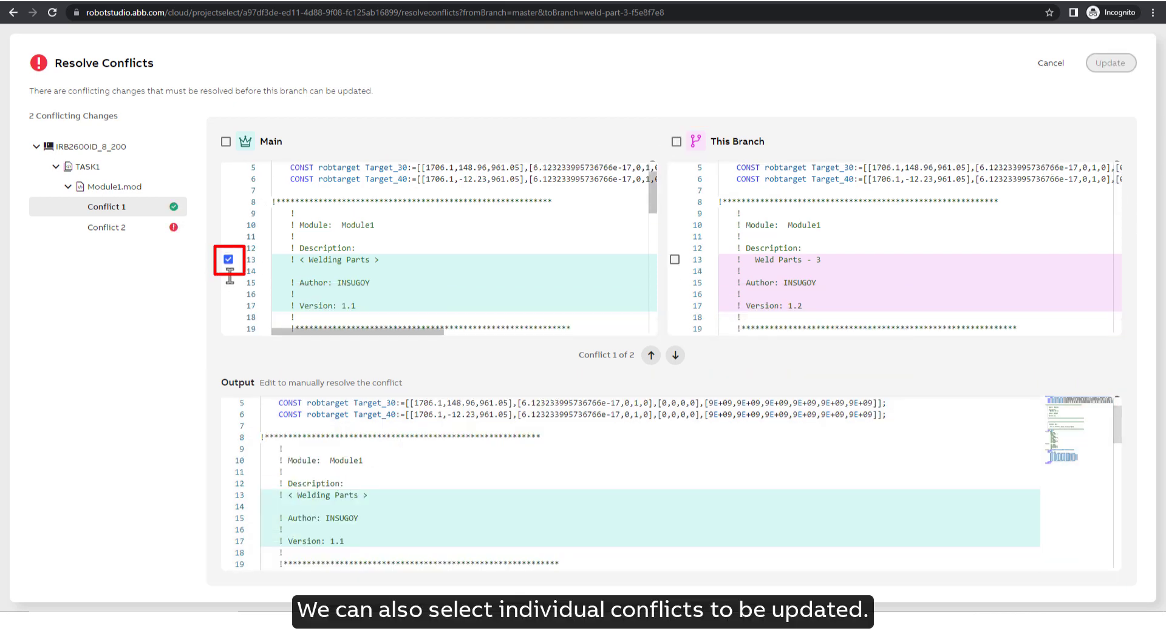
pyautogui.scroll(-5, 351, 273)
pyautogui.scroll(-5, 365, 243)
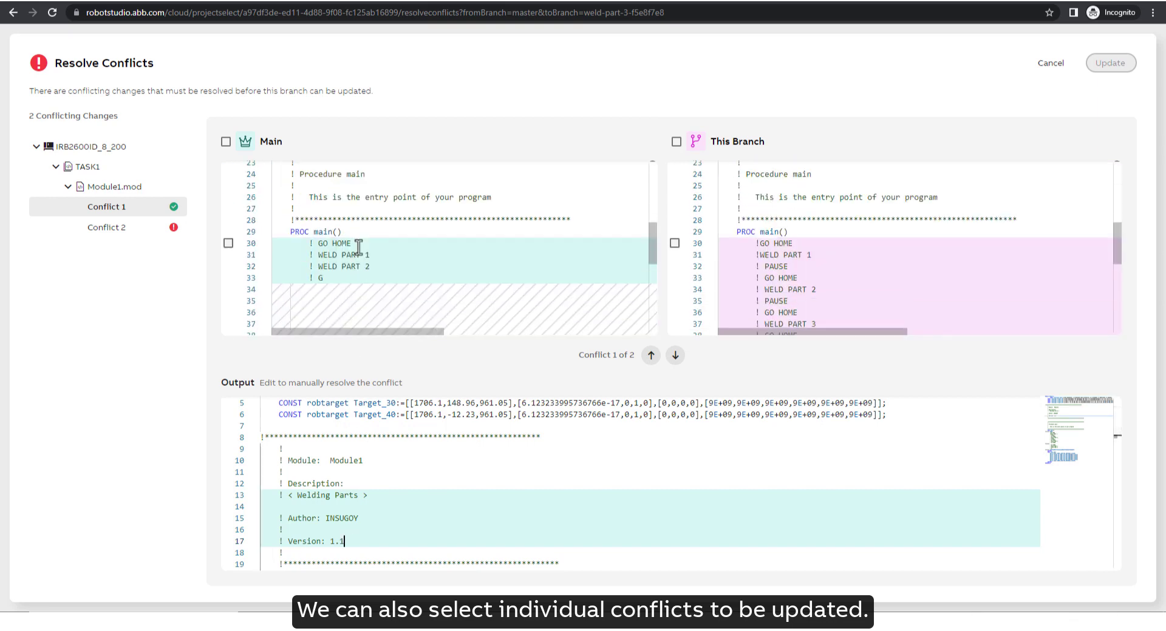
pyautogui.scroll(-3, 364, 242)
pyautogui.click(674, 260)
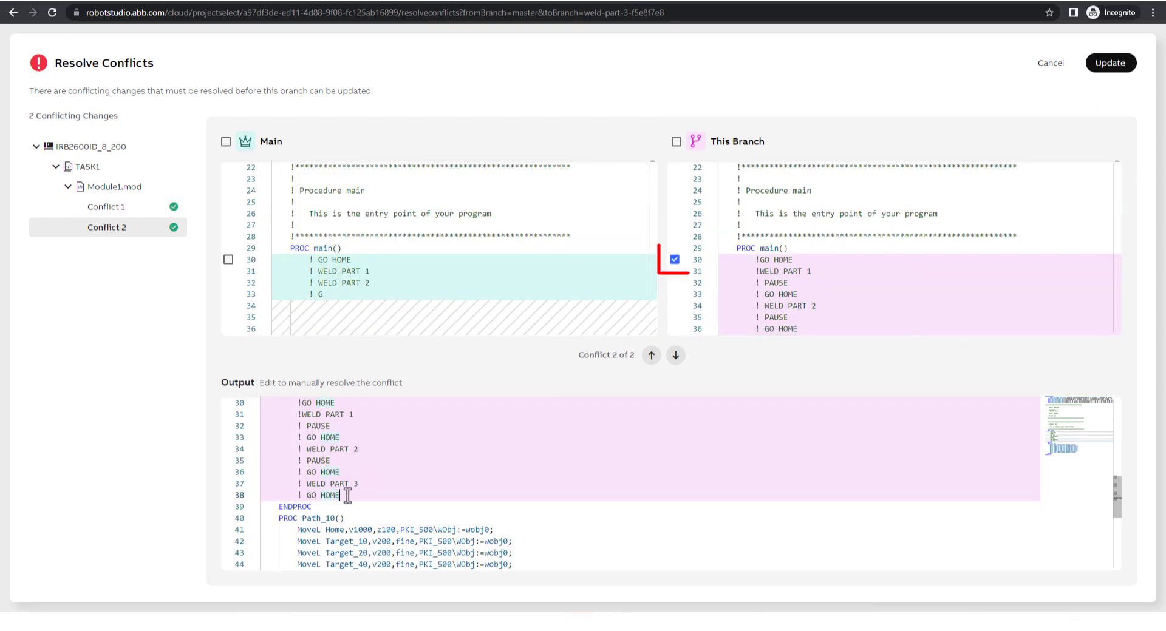
# - Insert a '! PAUSE' line above the final GO HOME in the Output
pyautogui.click(368, 484)
pyautogui.press('Return')
pyautogui.write('! ')
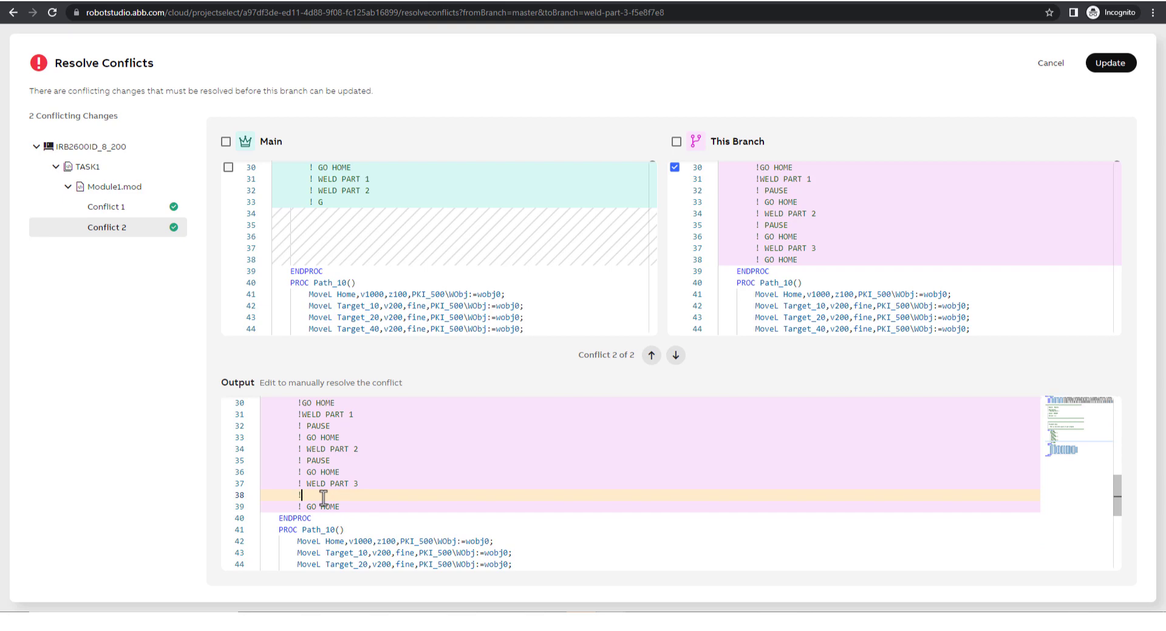
pyautogui.write('PAUSE')
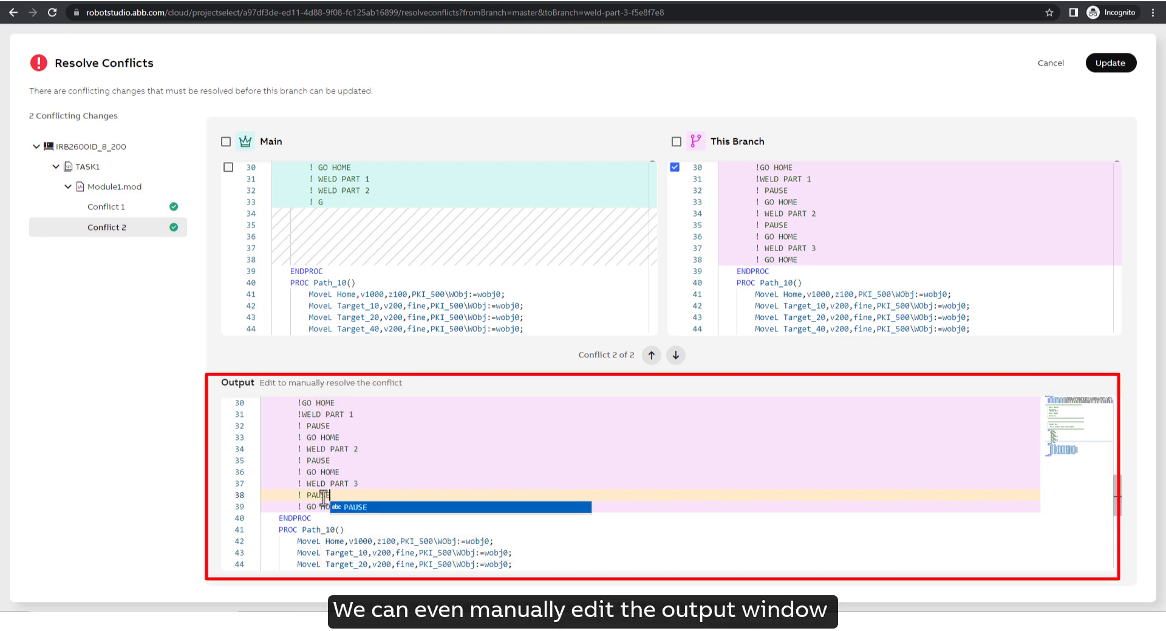
pyautogui.press('Escape')
pyautogui.scroll(-2, 436, 494)
pyautogui.scroll(-2, 437, 501)
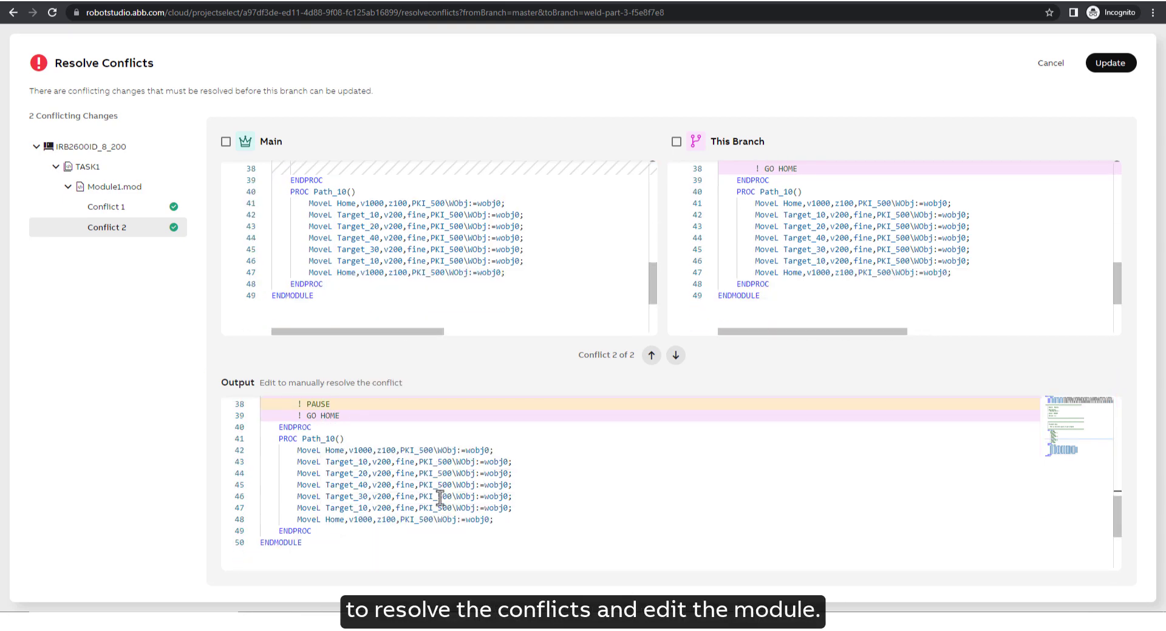
pyautogui.scroll(3, 378, 542)
pyautogui.scroll(1, 377, 542)
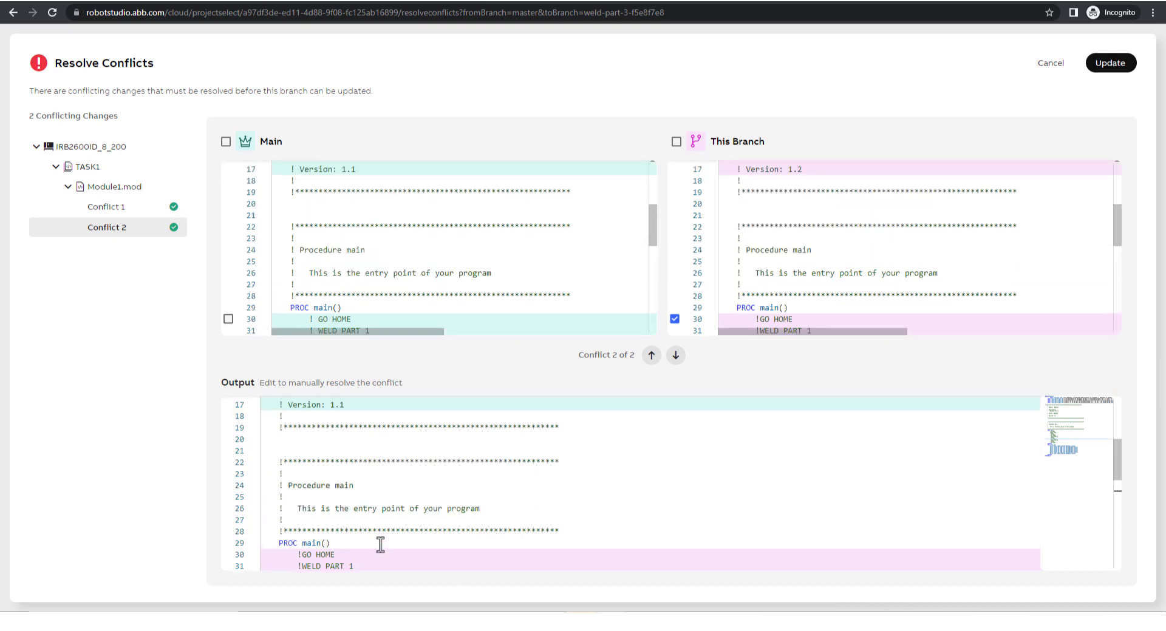
pyautogui.scroll(2, 380, 544)
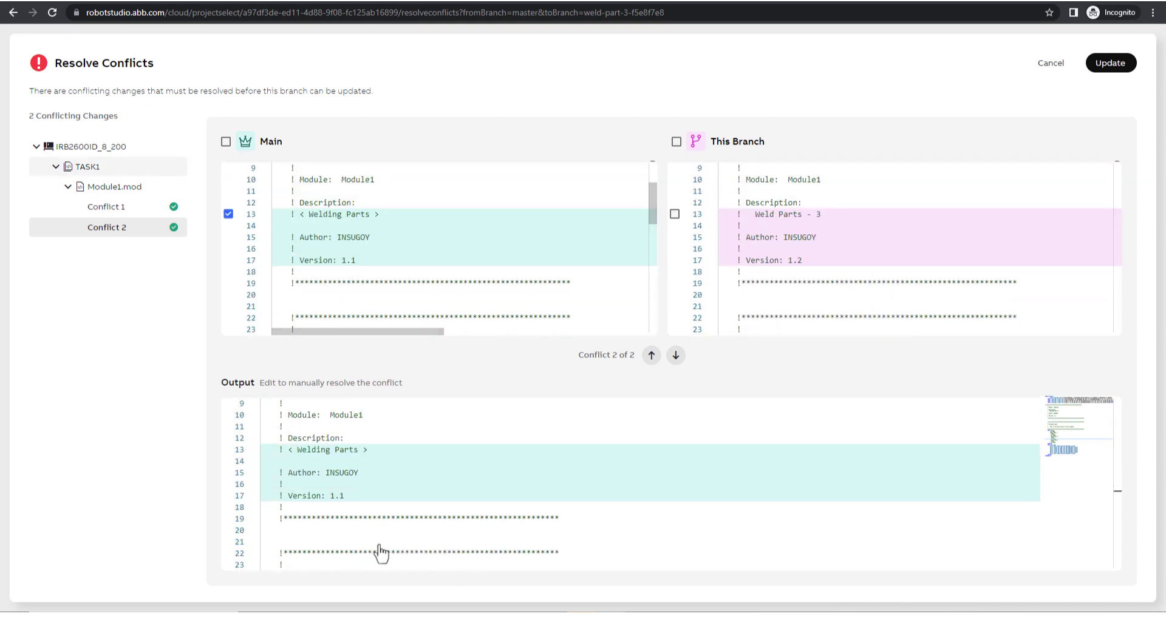
# - Apply the resolved update from Main and view Weld Part 3's timeline under My Branches
pyautogui.click(1119, 67)
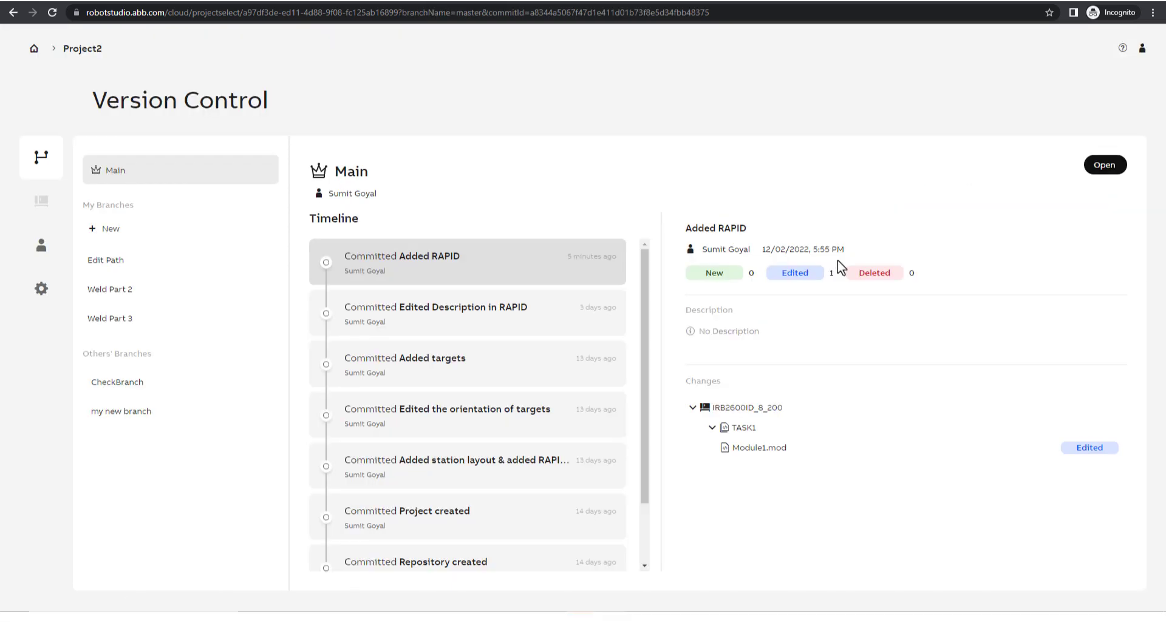
pyautogui.click(121, 328)
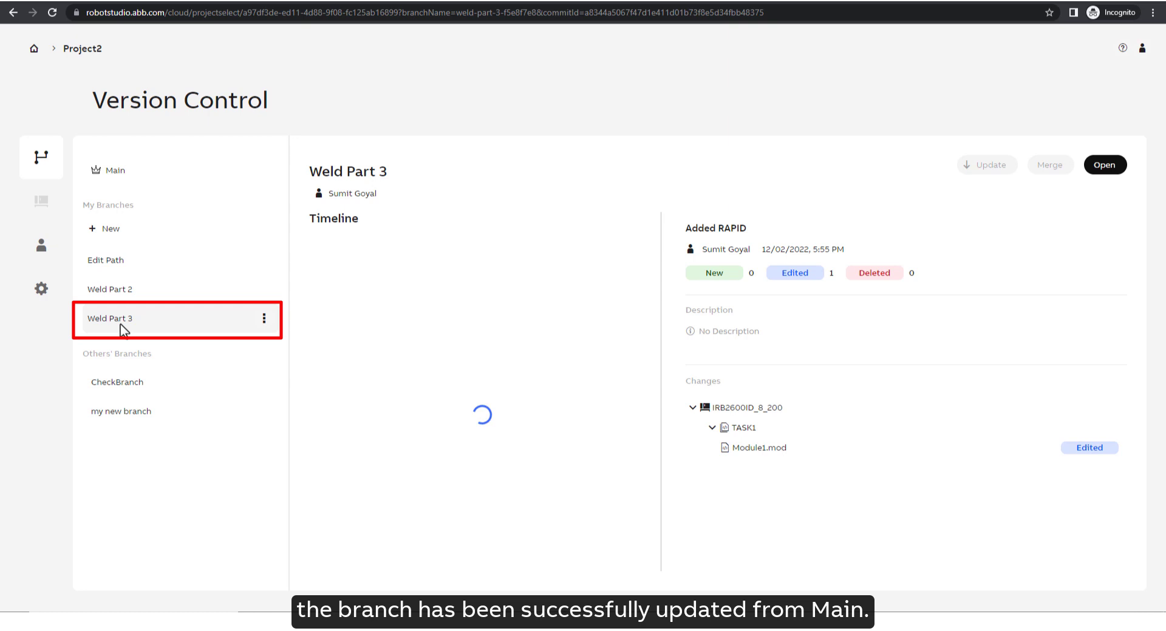